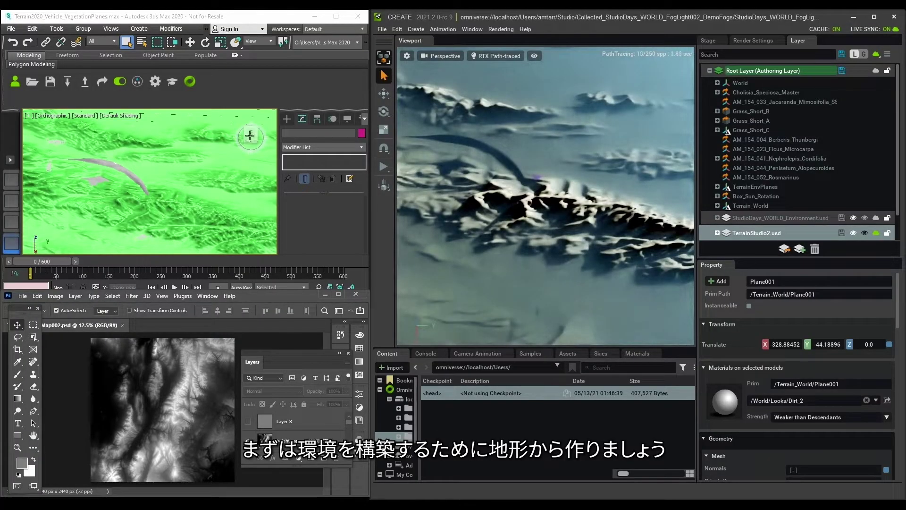
Tilt the 3ds Max terrain view and save the Photoshop heightmap.
click(194, 204)
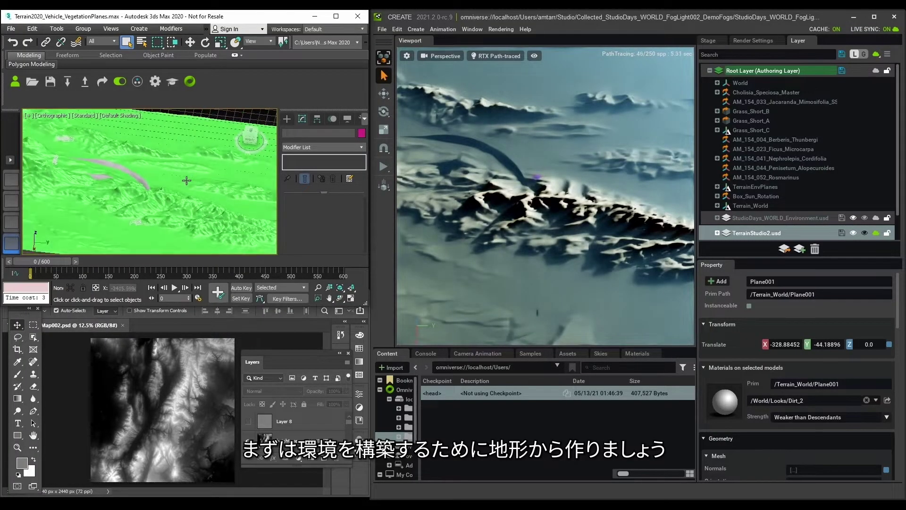
alt+middle_drag(192, 193, 194, 199)
click(248, 432)
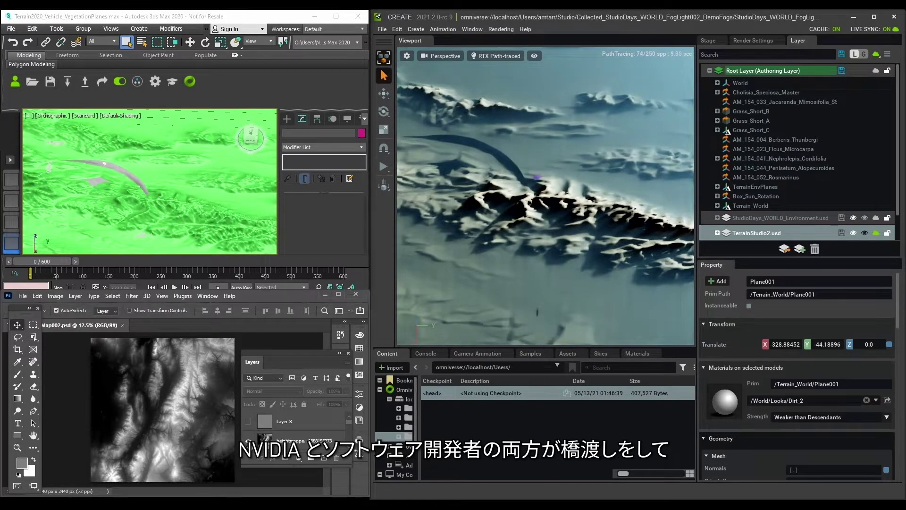
key(ctrl+s)
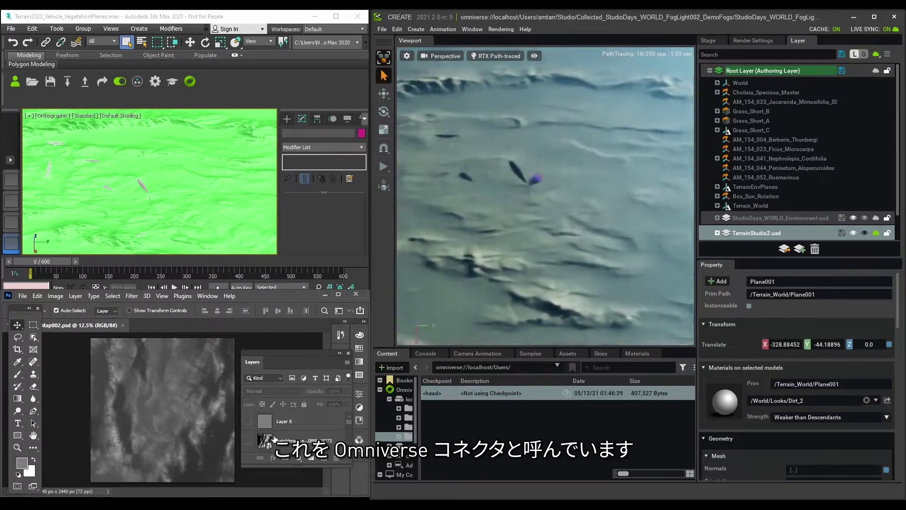
scroll(273, 437, down, 1)
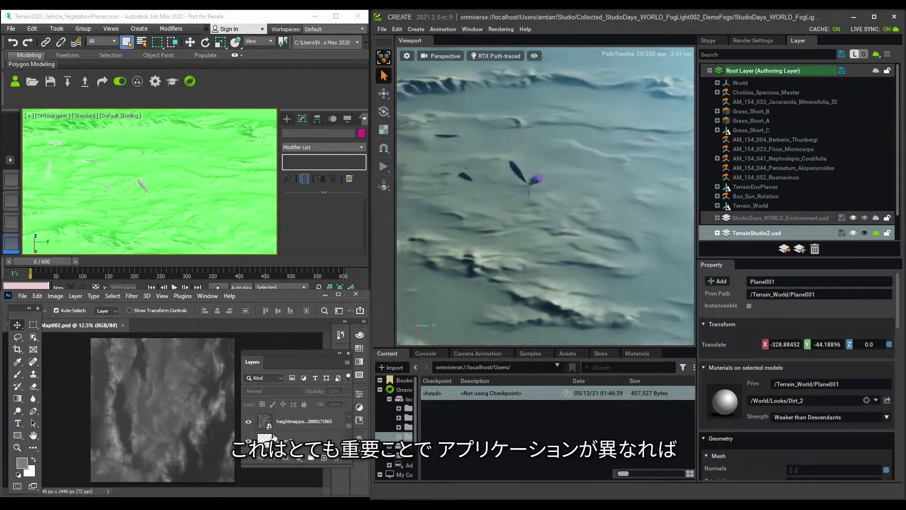
Hide the top heightmapper layer, show the black river stroke layer, and save the heightmap.
click(248, 424)
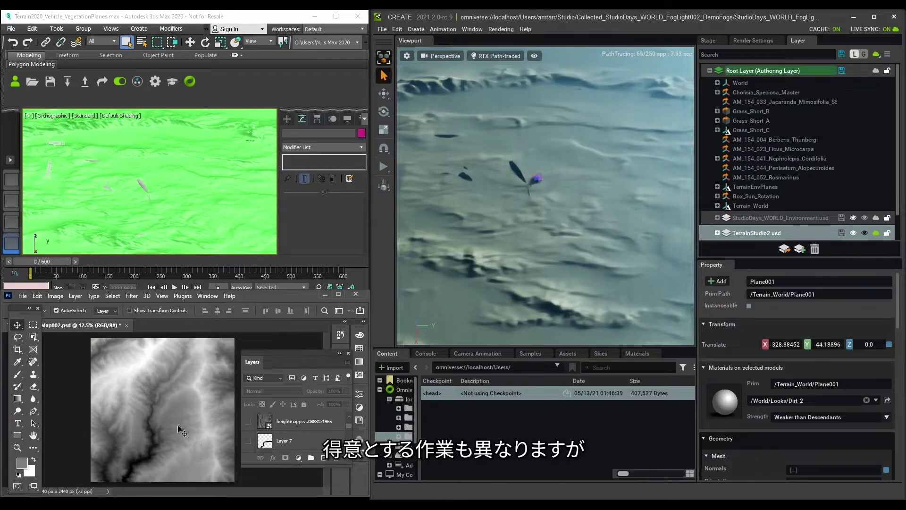
key(ctrl)
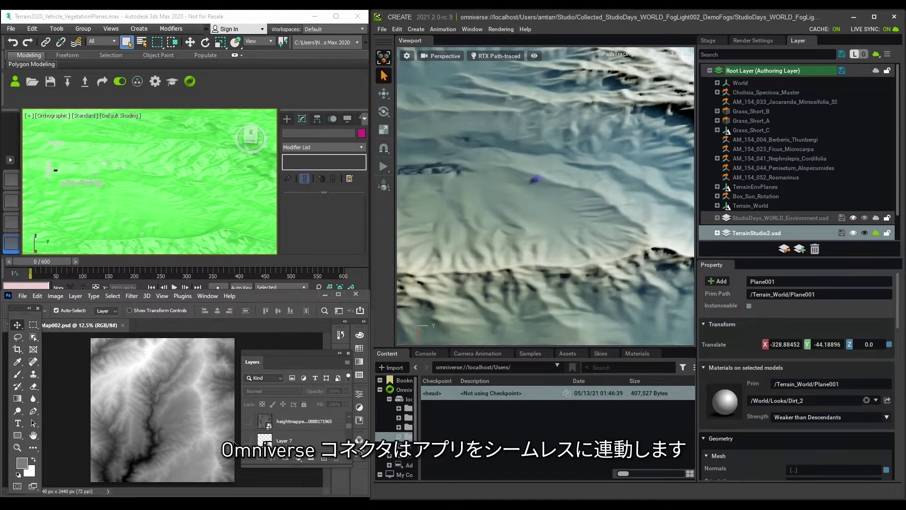
click(248, 443)
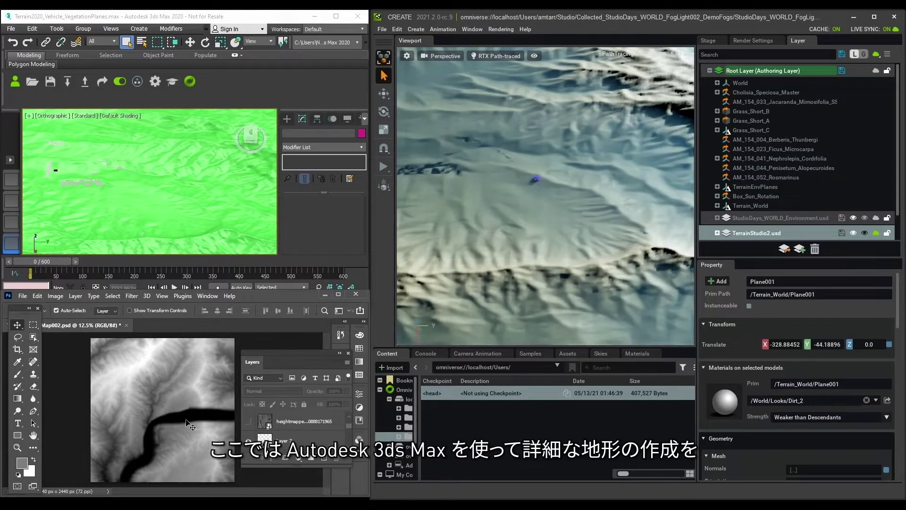
key(ctrl+s)
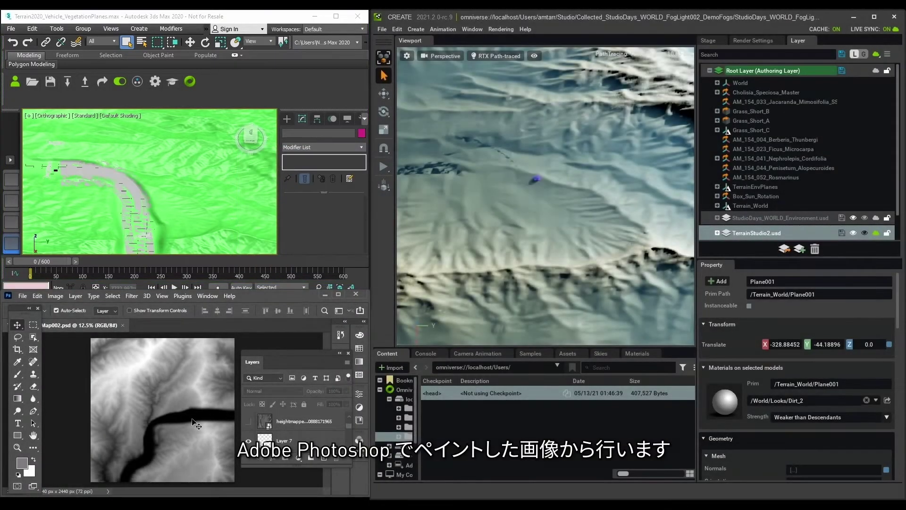
Hide GrassPlane, RockPlane, TreePlane002, Object002 and Object001 in the Omniverse Stage.
click(708, 40)
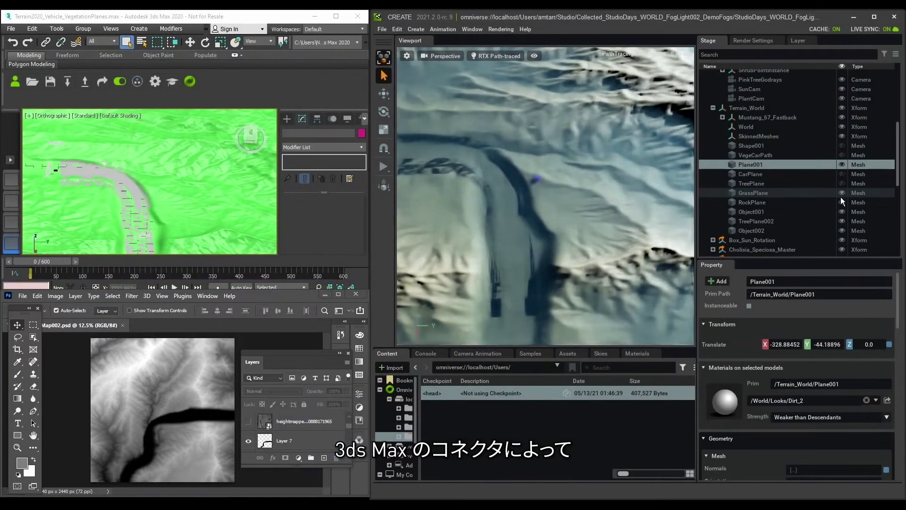
click(842, 193)
click(842, 202)
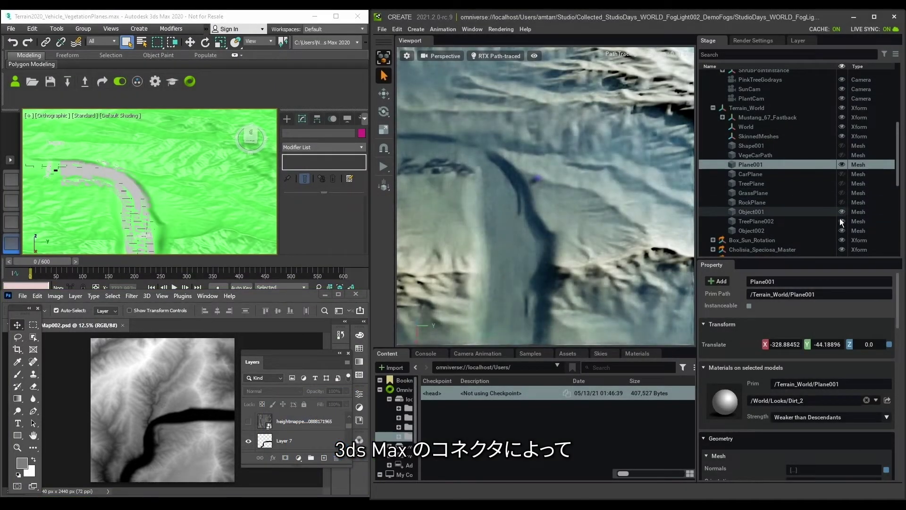
click(842, 221)
click(842, 230)
click(842, 211)
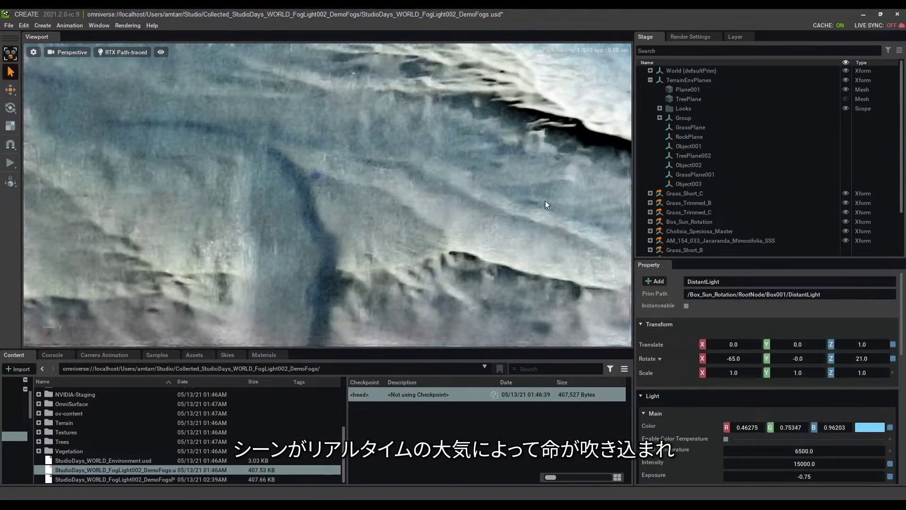
Switch the viewport to the PlantCam camera.
click(67, 53)
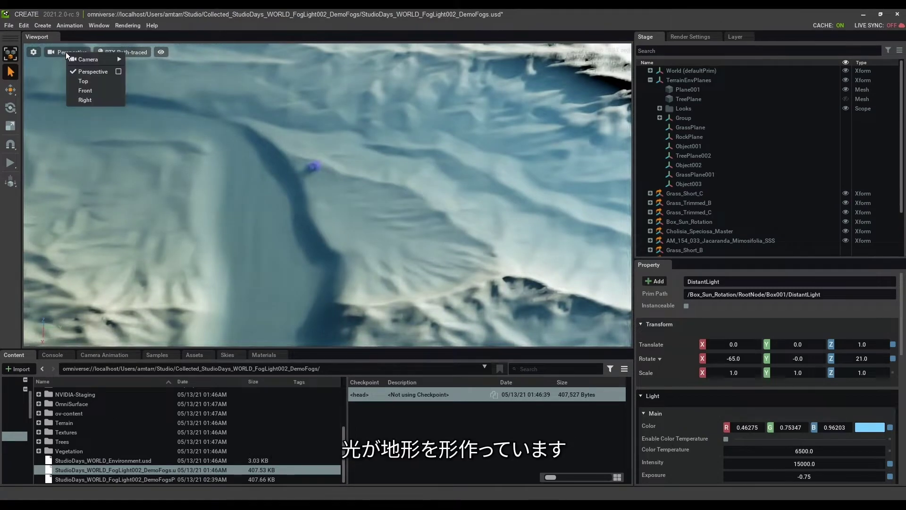
click(149, 77)
click(653, 72)
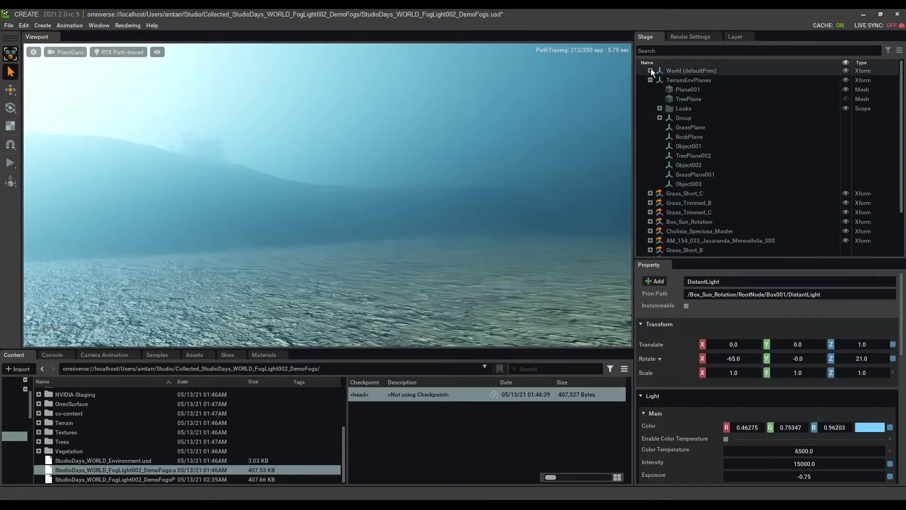
Show the grass, TreePlane pink tree and blue shrub point instancers under World.
click(651, 71)
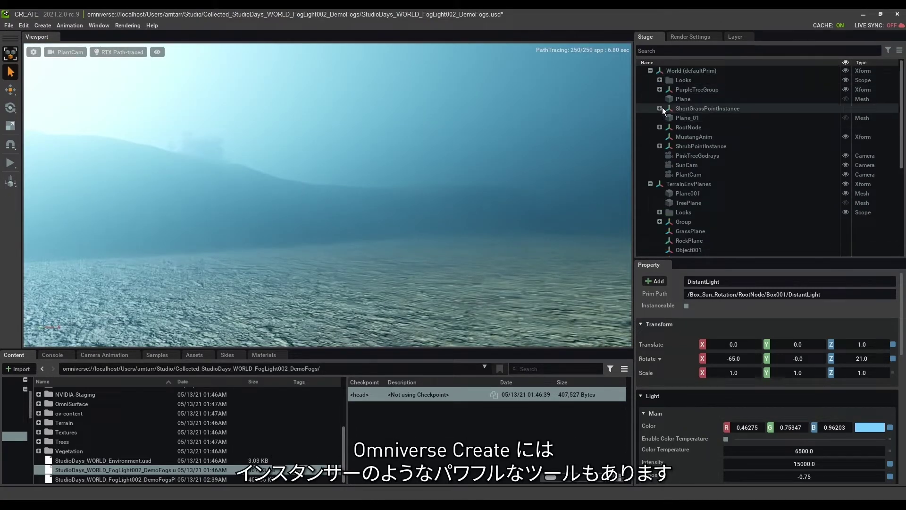
click(660, 108)
click(846, 127)
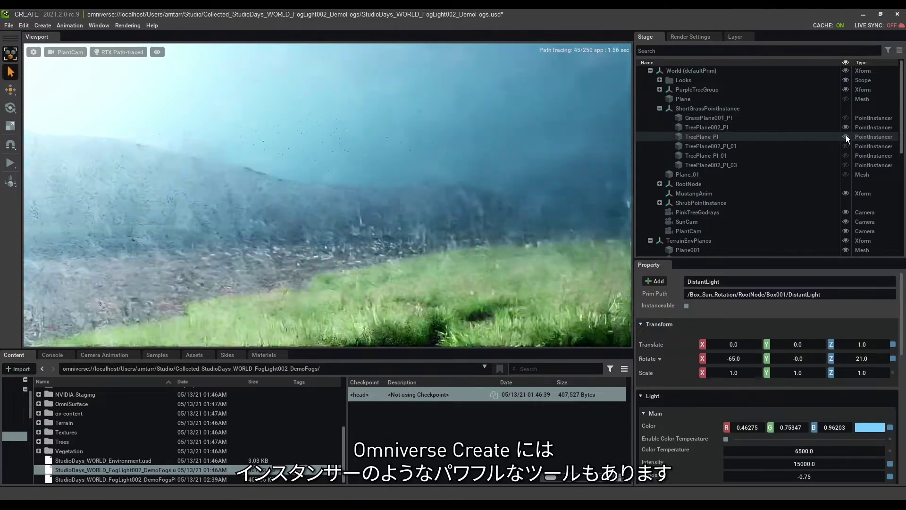
click(846, 137)
click(845, 117)
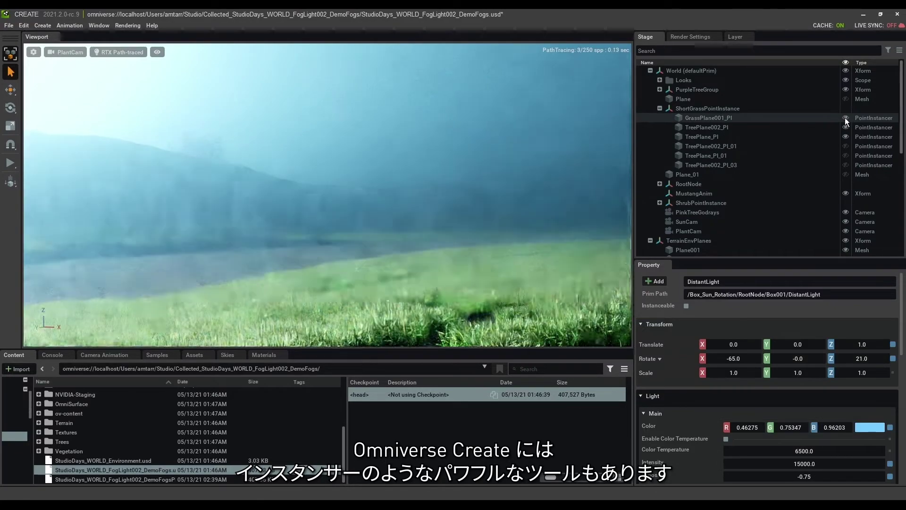
click(845, 155)
click(846, 146)
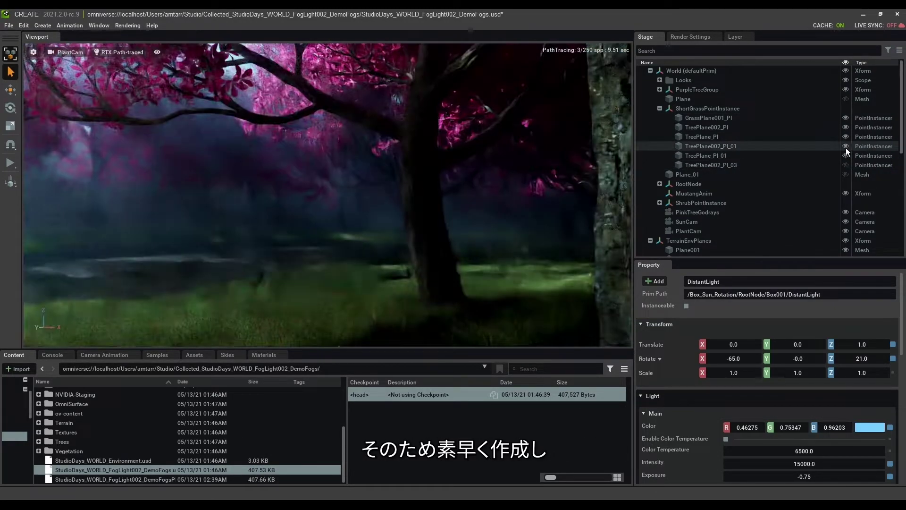
click(846, 164)
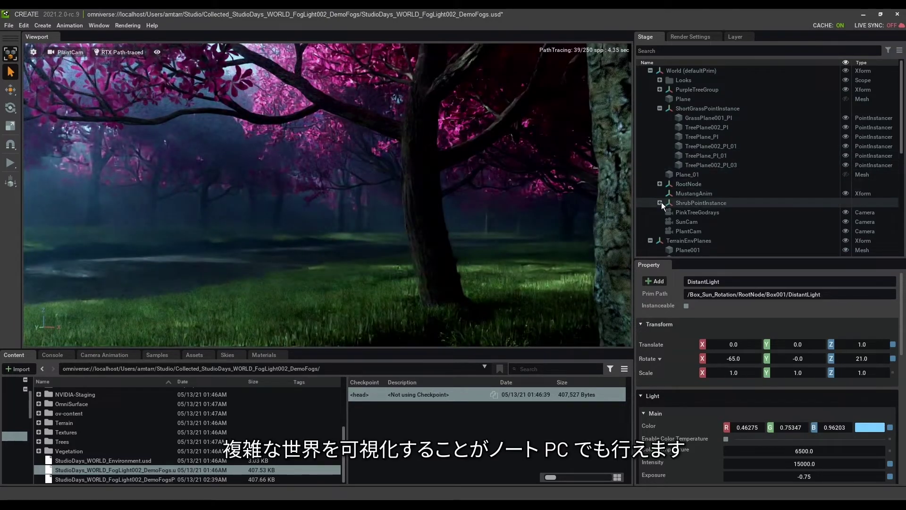
click(845, 212)
click(845, 222)
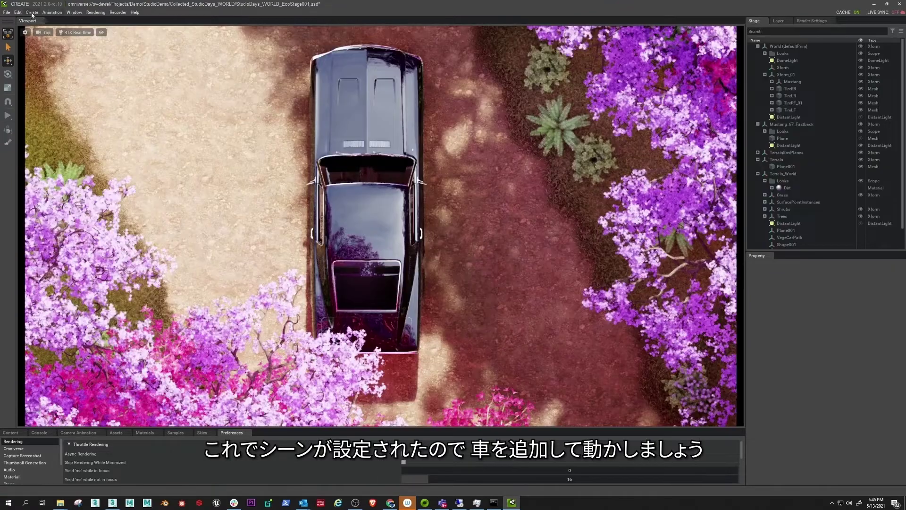
Make the Mustang a physics vehicle with 400 horsepower in the PhysX Vehicle Wizard.
click(32, 13)
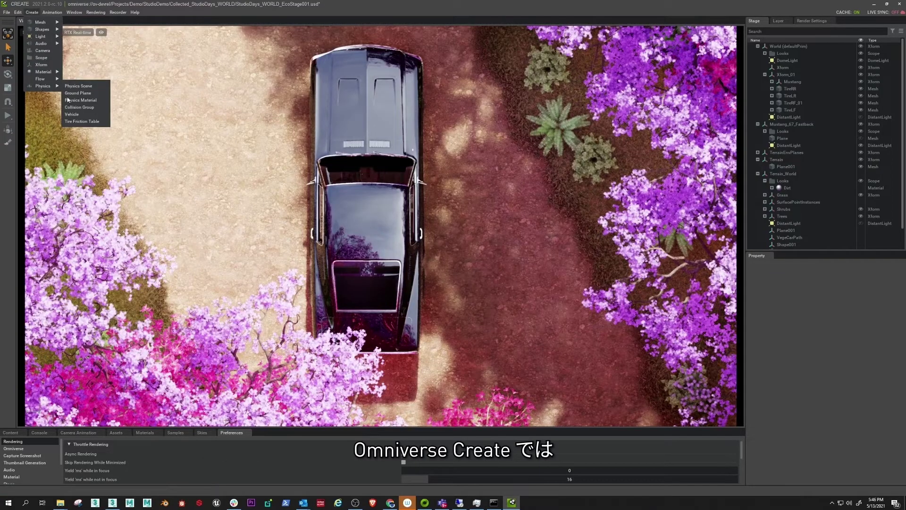
click(72, 114)
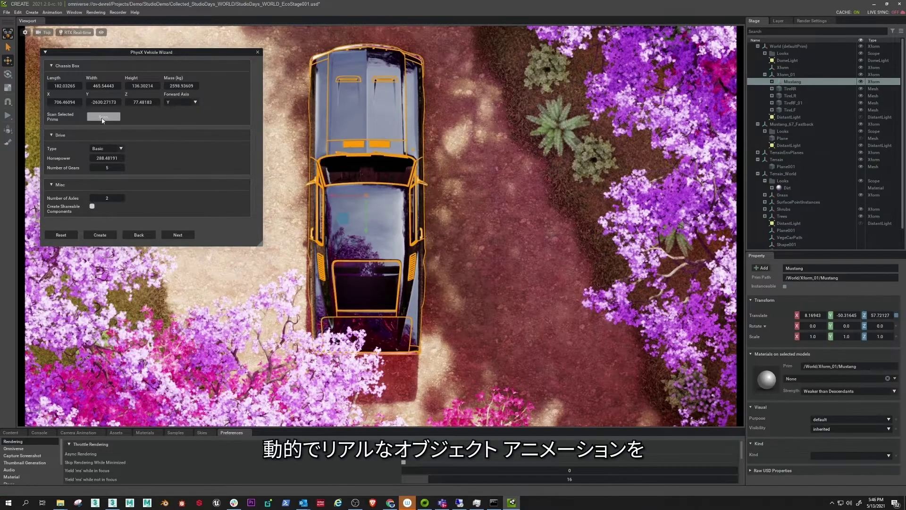
double_click(106, 158)
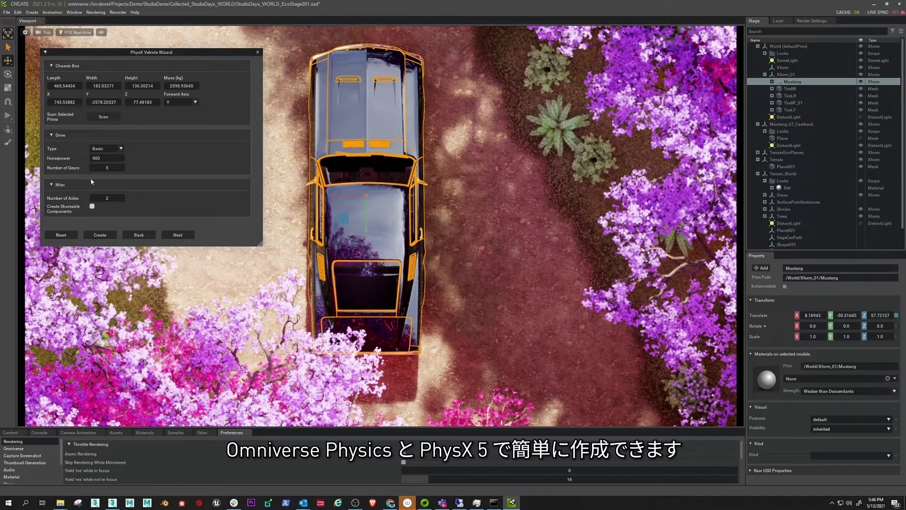
click(182, 235)
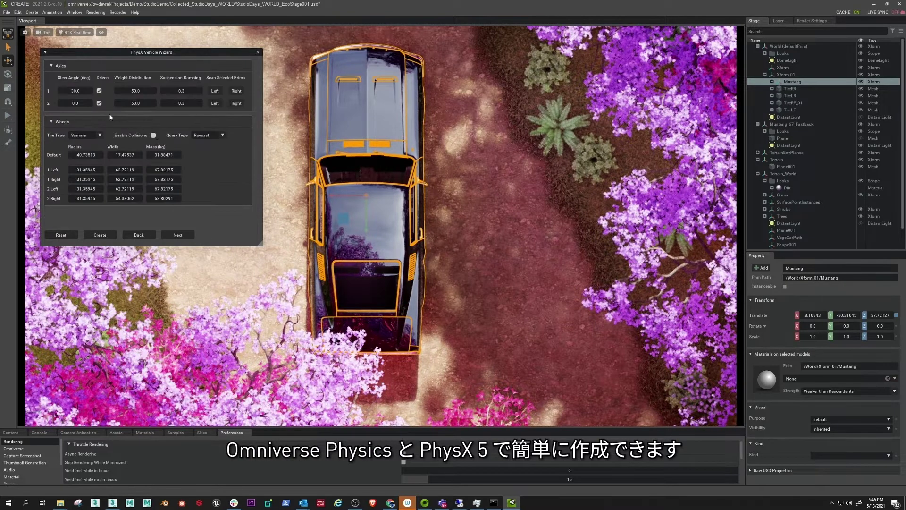
Assign the left and right front tires to the first axle.
click(790, 110)
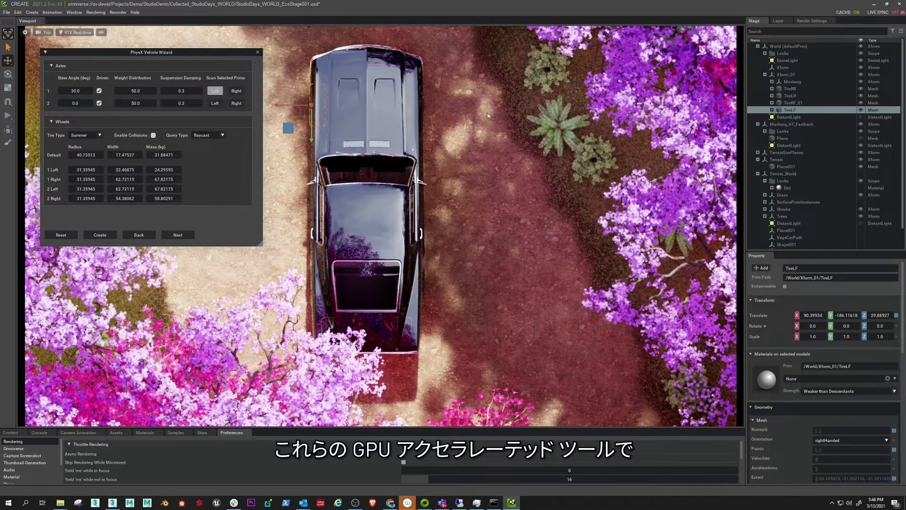
click(794, 102)
click(236, 91)
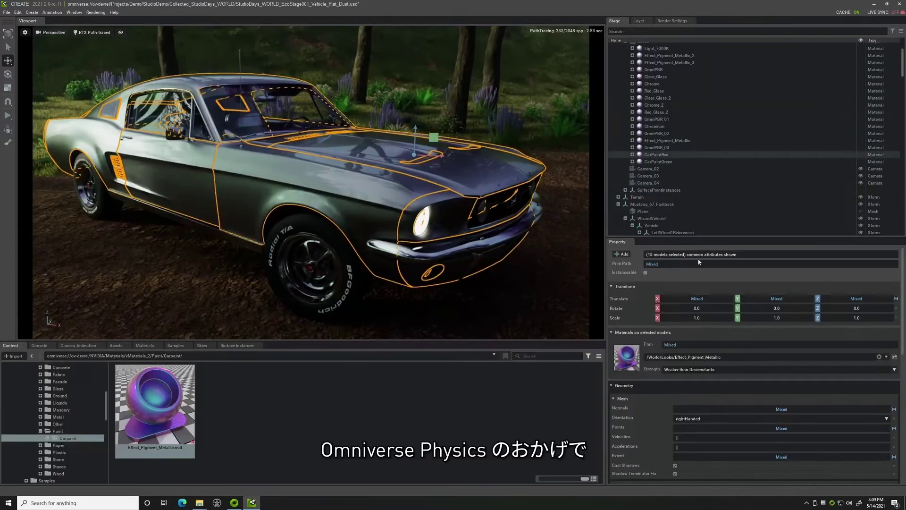
Apply the CarPaintRed material to the Mustang body.
click(759, 356)
scroll(730, 439, up, 2)
scroll(729, 439, up, 1)
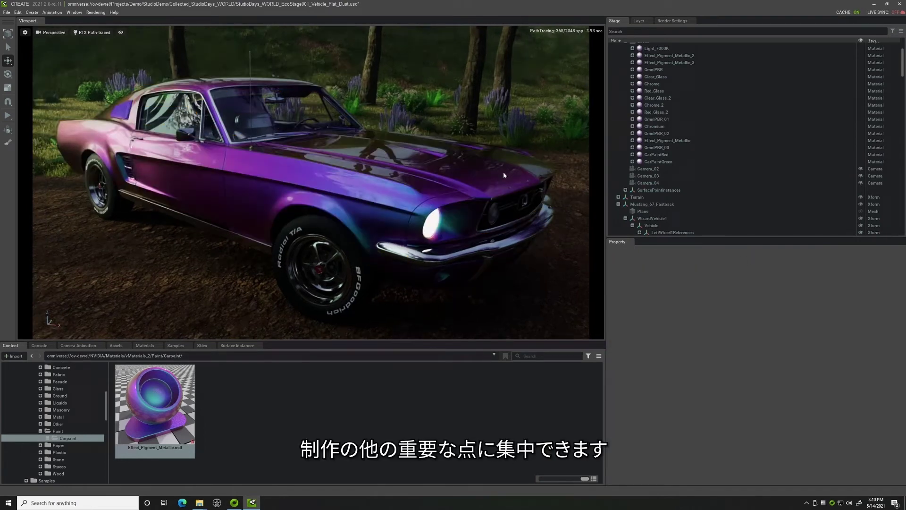
click(656, 154)
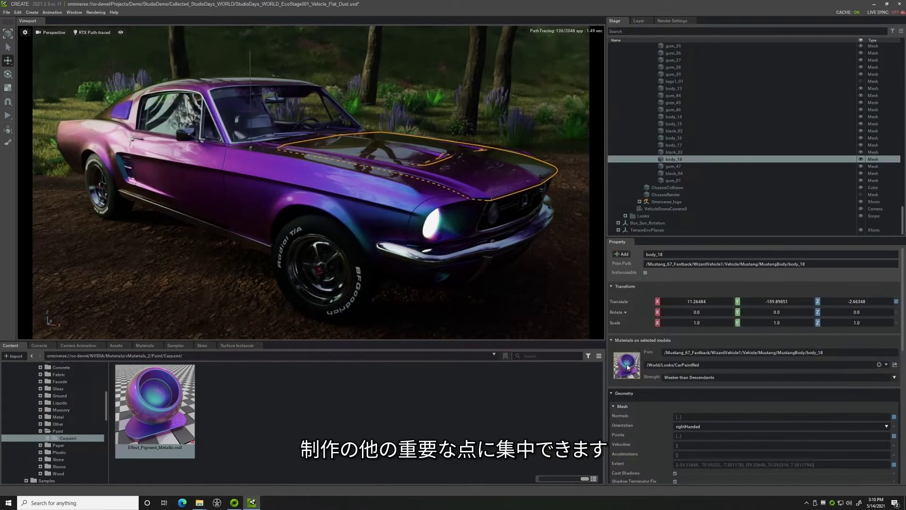
Set Paint Color 1 to red and Paint Color 2 to deep red.
scroll(732, 142, down, 1)
click(879, 309)
click(667, 414)
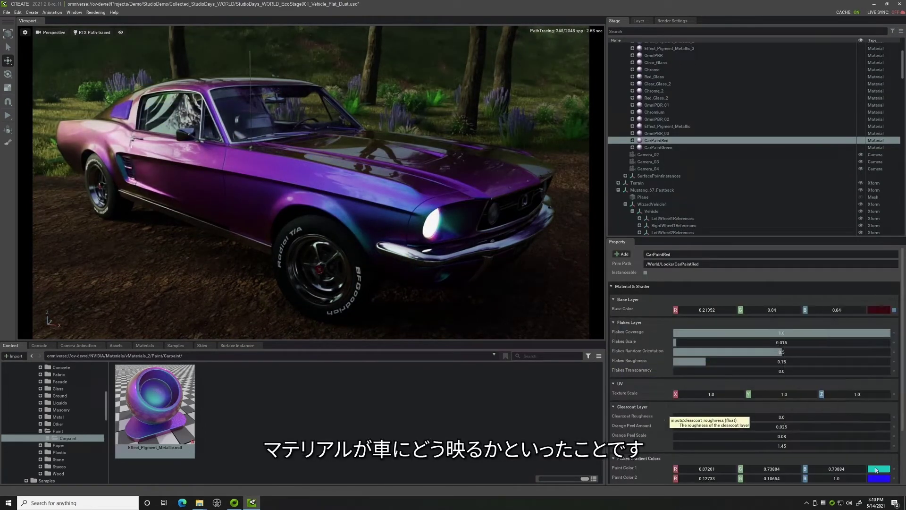
click(879, 469)
click(875, 353)
click(879, 478)
mouse_move(867, 417)
mouse_down()
mouse_move(867, 432)
mouse_move(895, 450)
mouse_up()
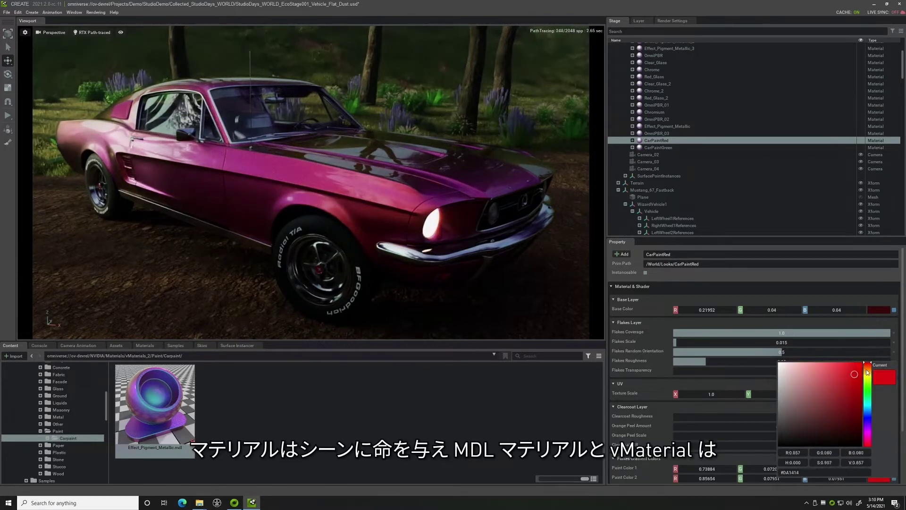
drag(867, 372, 869, 400)
Turn Paint Colors 3, 4 and 5 into shades of red, then check the base colour.
scroll(861, 429, down, 2)
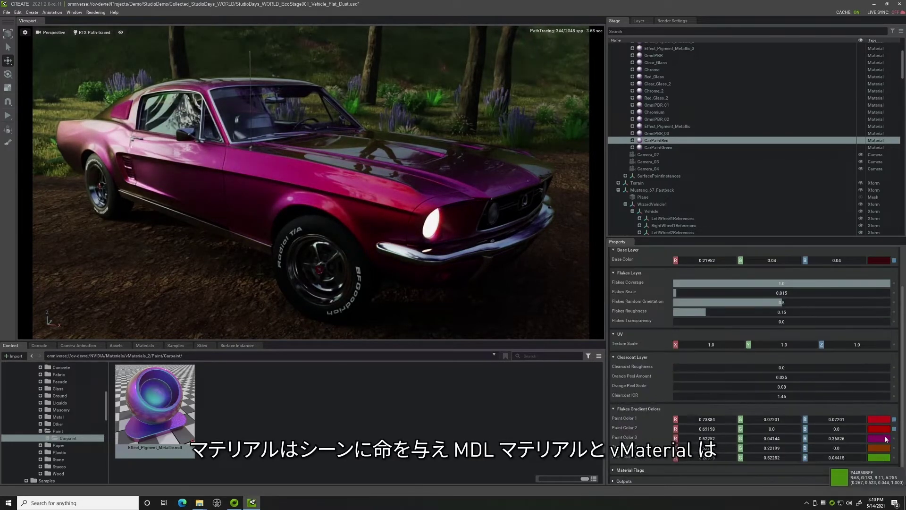
click(879, 439)
drag(871, 381, 869, 388)
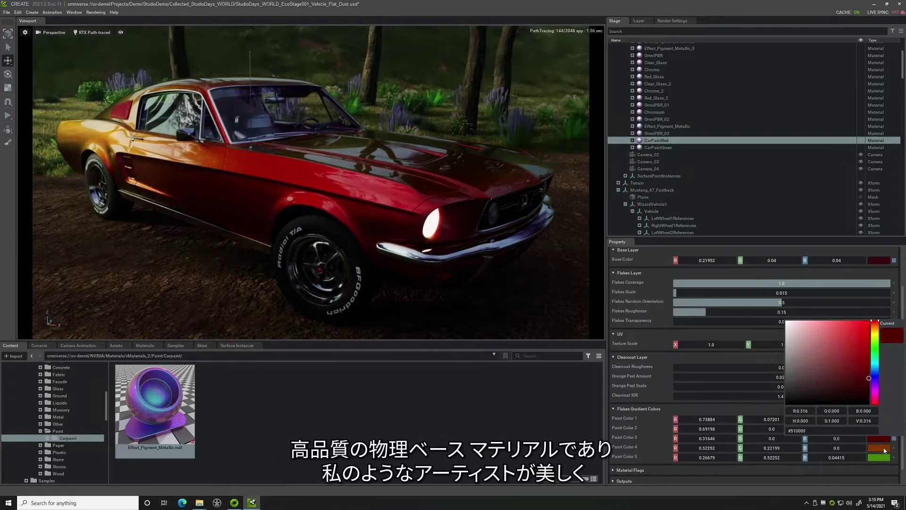
click(879, 448)
mouse_move(874, 339)
mouse_down()
mouse_move(874, 331)
mouse_move(868, 390)
mouse_move(875, 341)
mouse_up()
click(879, 457)
click(866, 354)
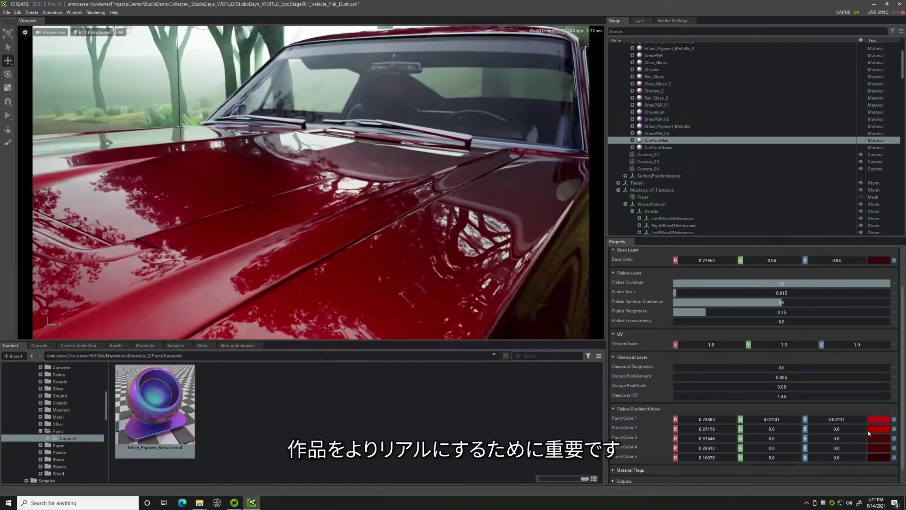
click(881, 262)
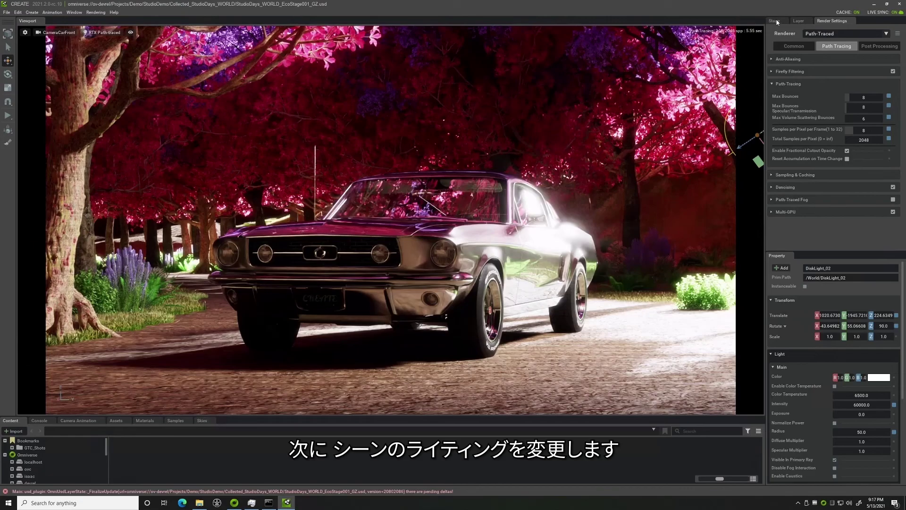
Hide DiskLight_02, disable Path-Traced Fog, and rotate the DistantLight to a new sun angle.
click(777, 21)
click(861, 118)
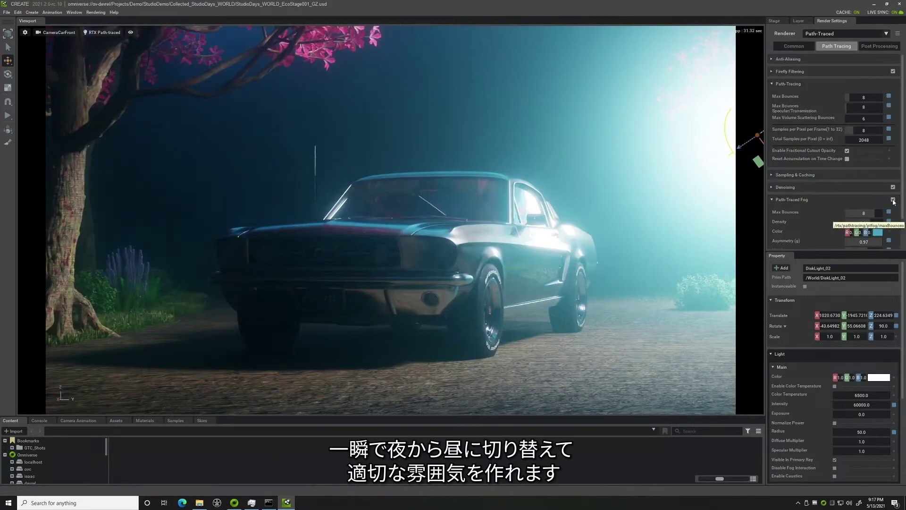
click(893, 200)
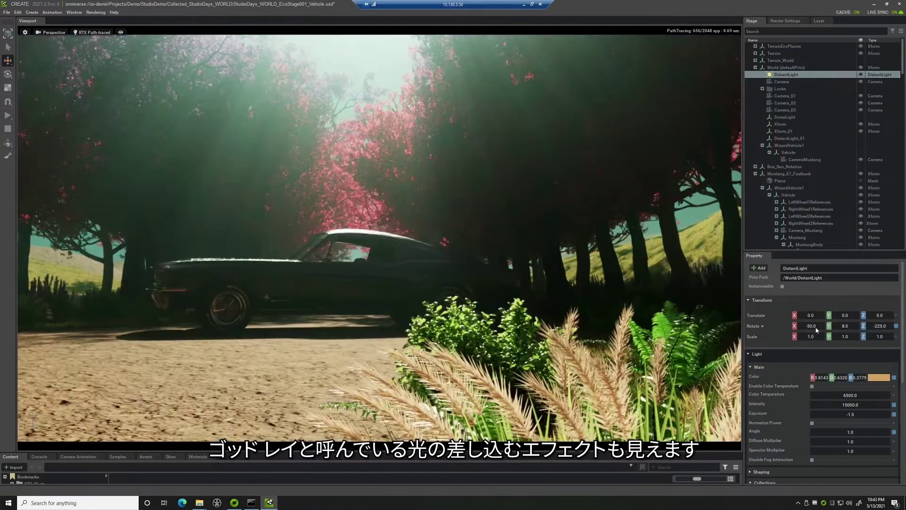
drag(837, 325, 848, 332)
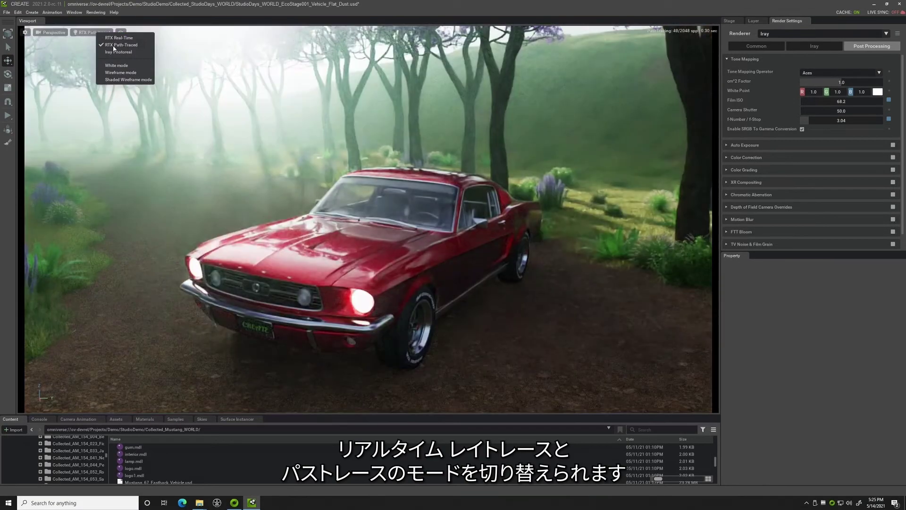
Preview the forest scene in White mode, then in Wireframe mode.
click(115, 66)
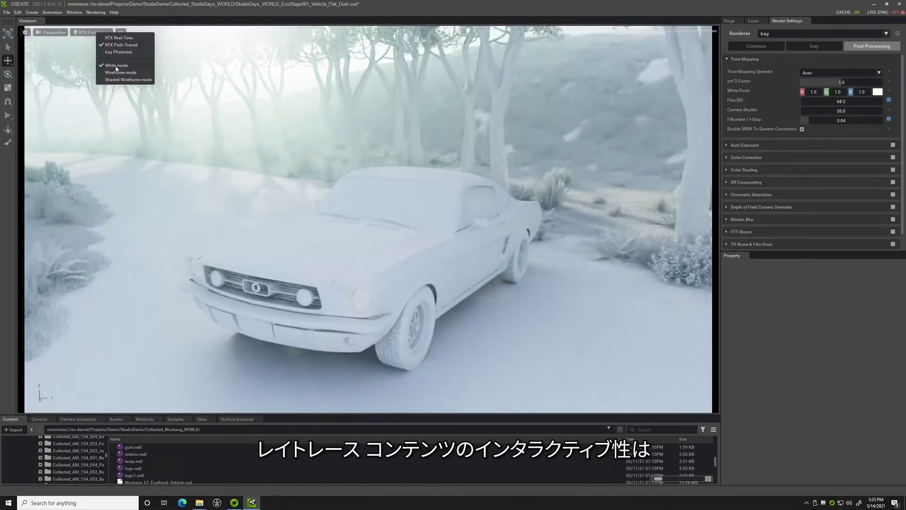
click(116, 72)
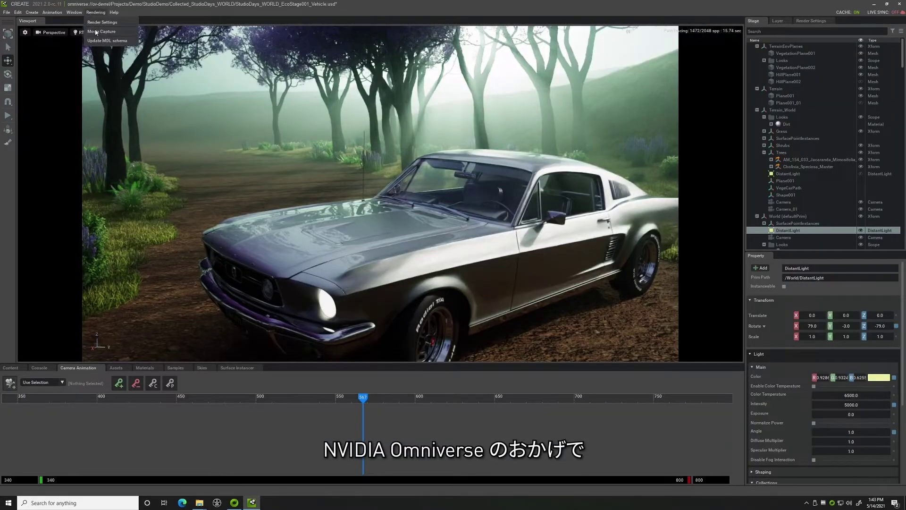
Capture frames 340–800 at 1920×1080 as a PNG sequence with Movie Capture.
click(96, 31)
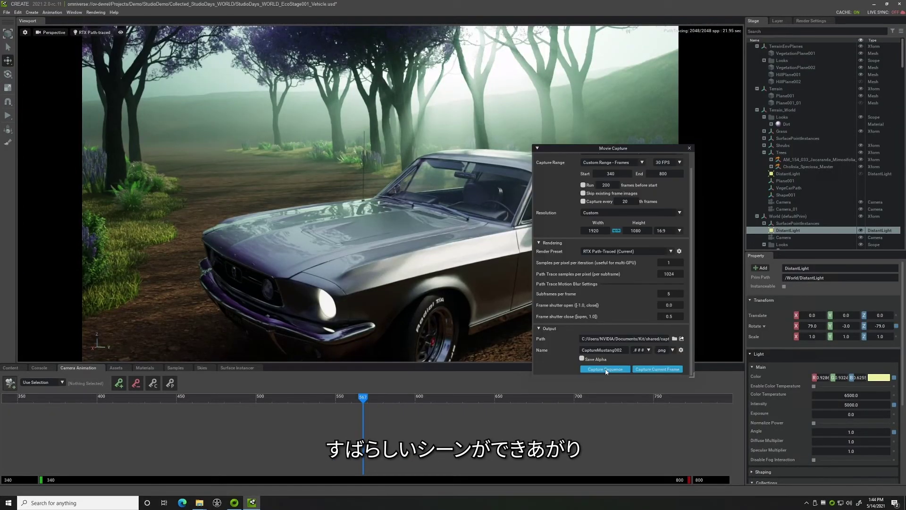
click(605, 369)
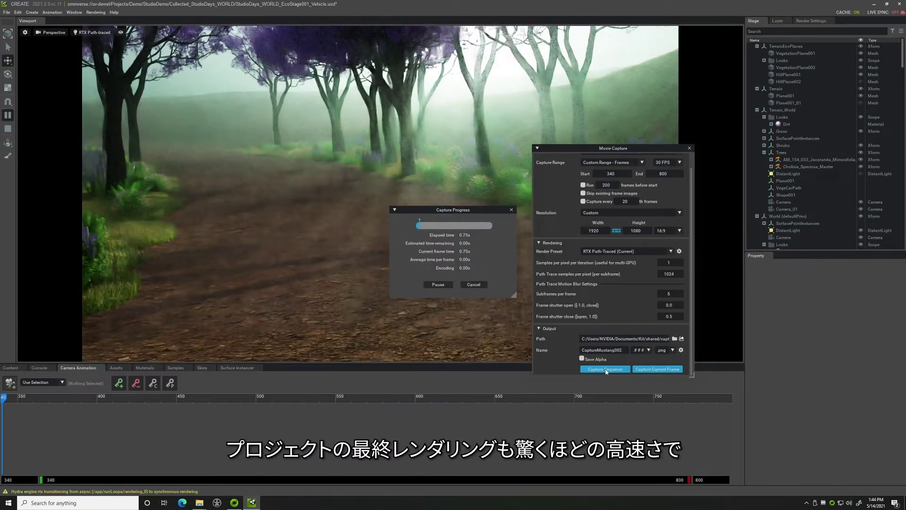